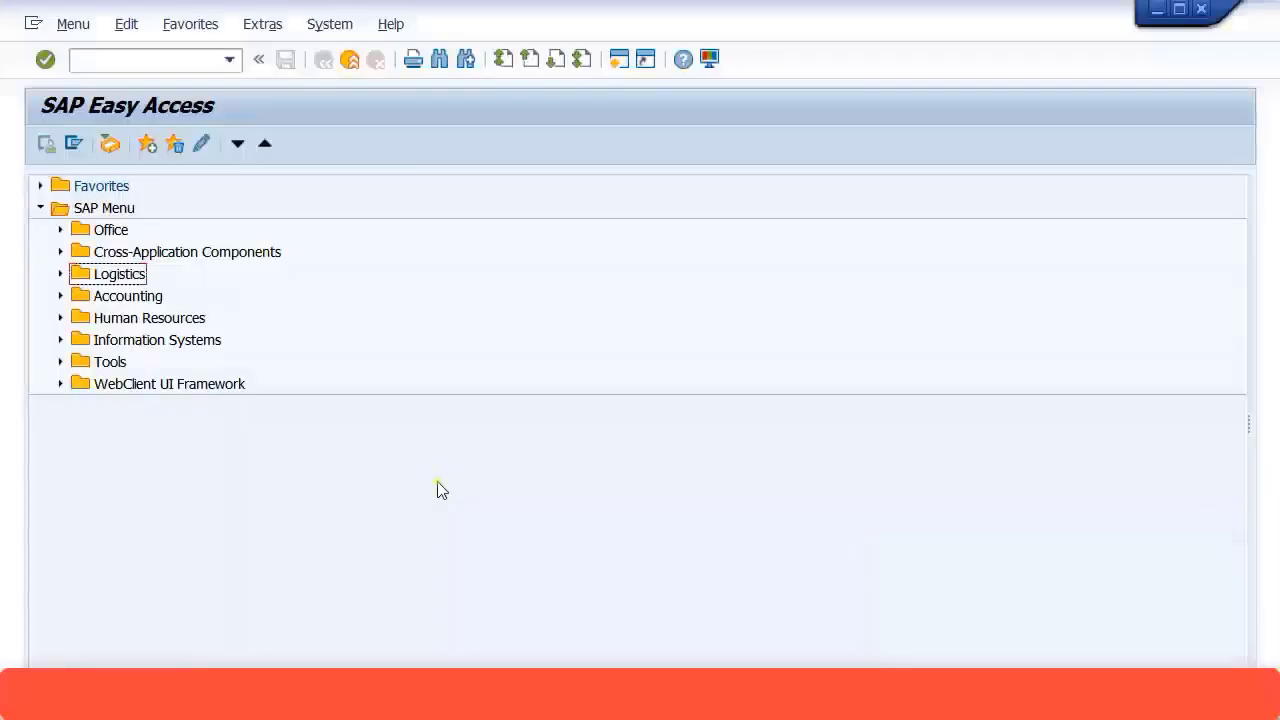
Step: Open the Legacy System Migration Workbench with transaction LSMW
left_click(183, 62)
type("lsmw")
key("Return")
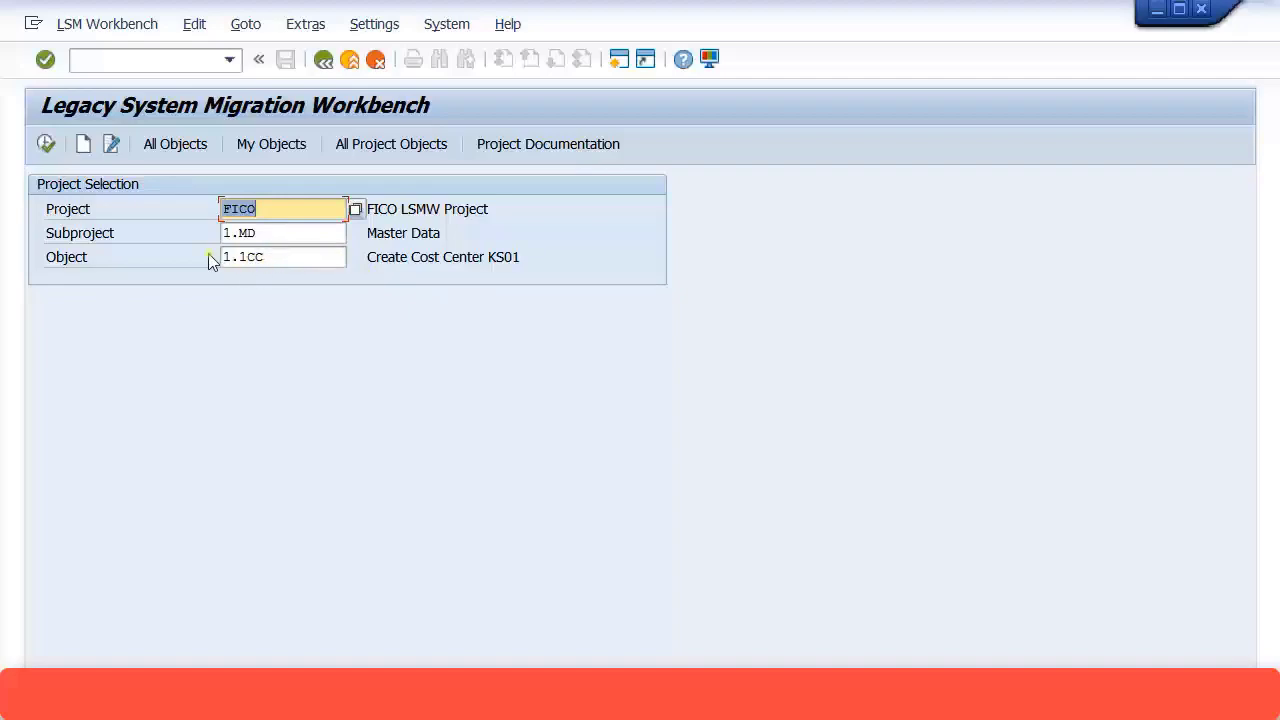
Step: Create object 1.2CC named "Change Cost Center KS02" in project FICO, subproject 1.MD
left_click_drag(268, 257, 247, 256)
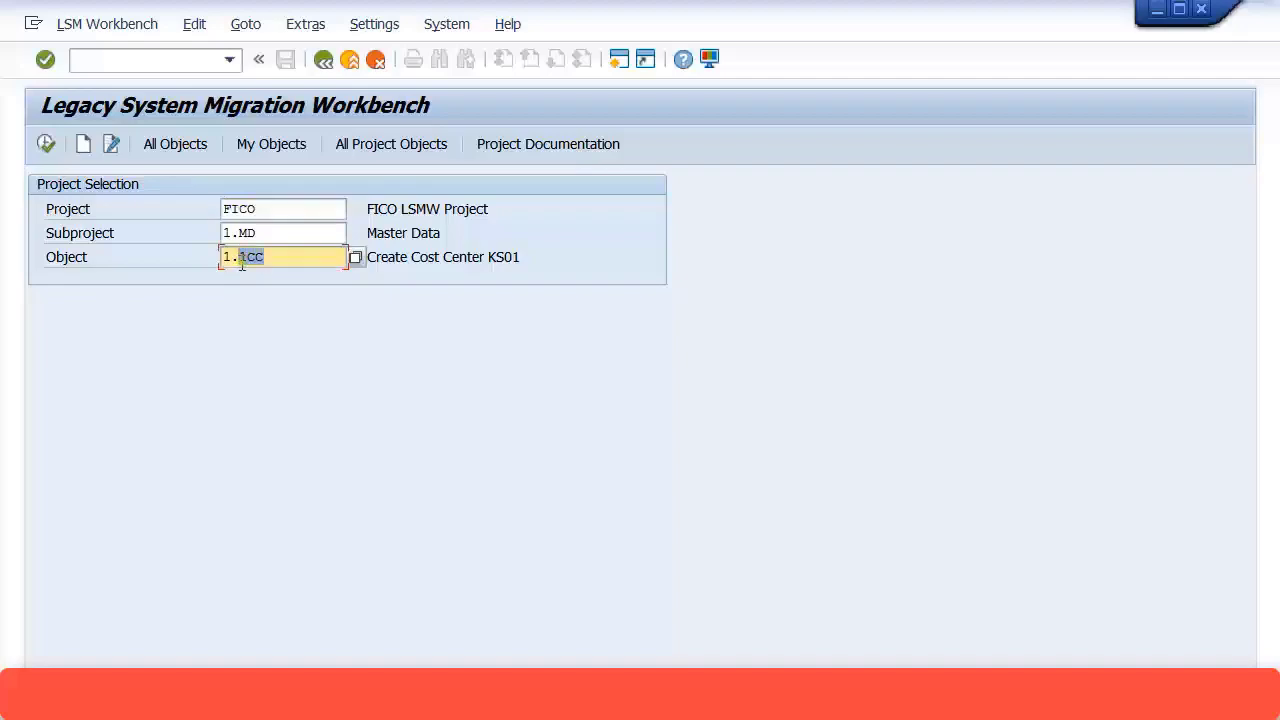
type("2")
left_click(83, 146)
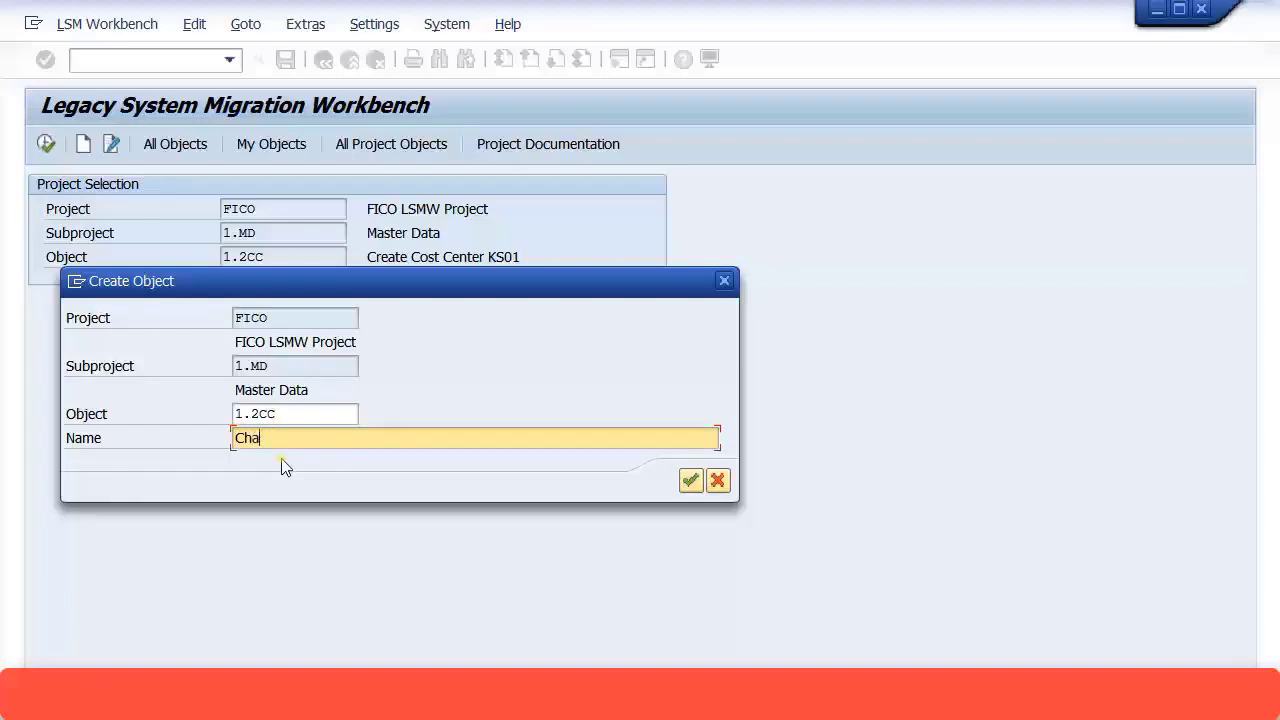
type("nge Cost Center KS02")
left_click(690, 480)
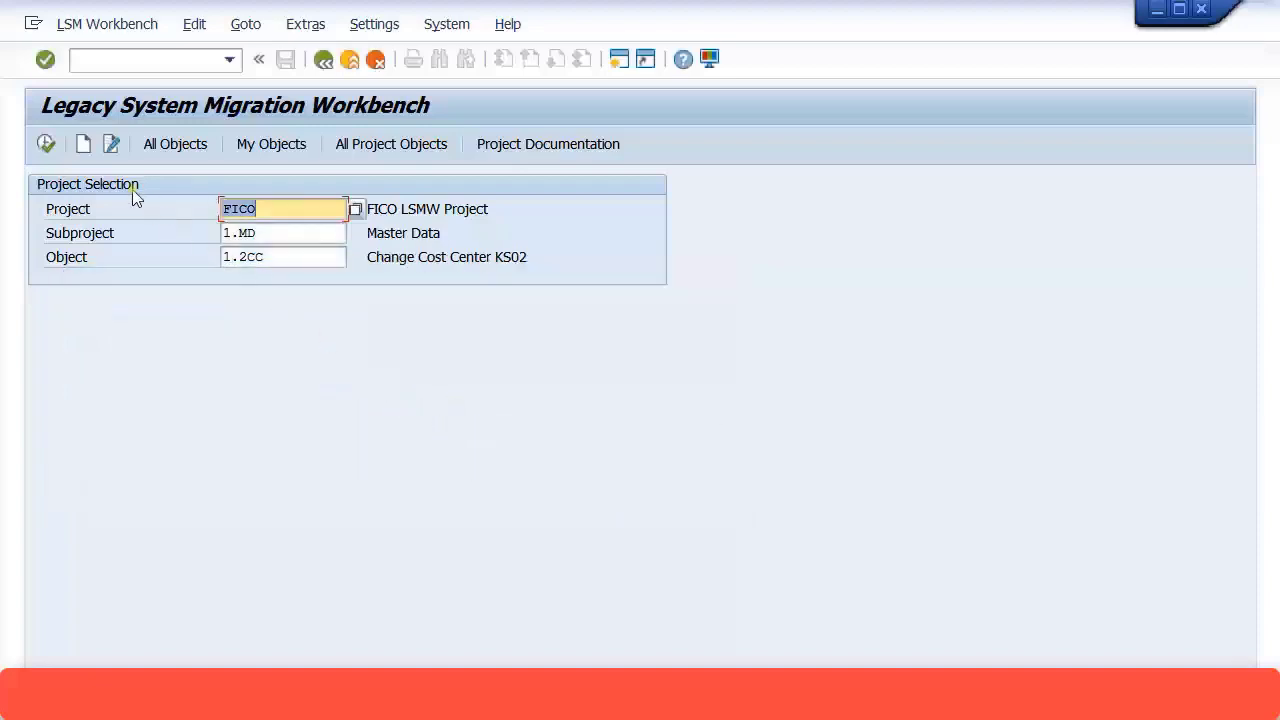
Step: Set the import method in the object attributes of 1.2CC to Batch Input Recording and open the project's recordings overview
left_click(47, 145)
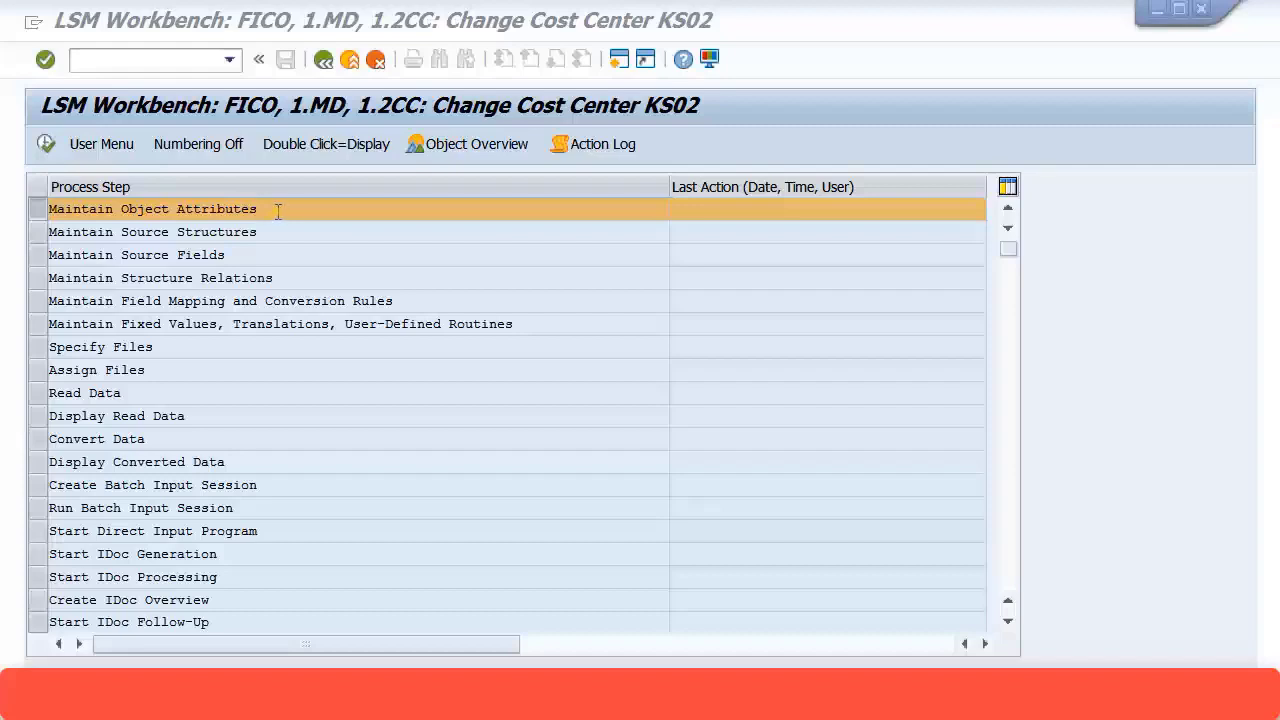
double_click(278, 210)
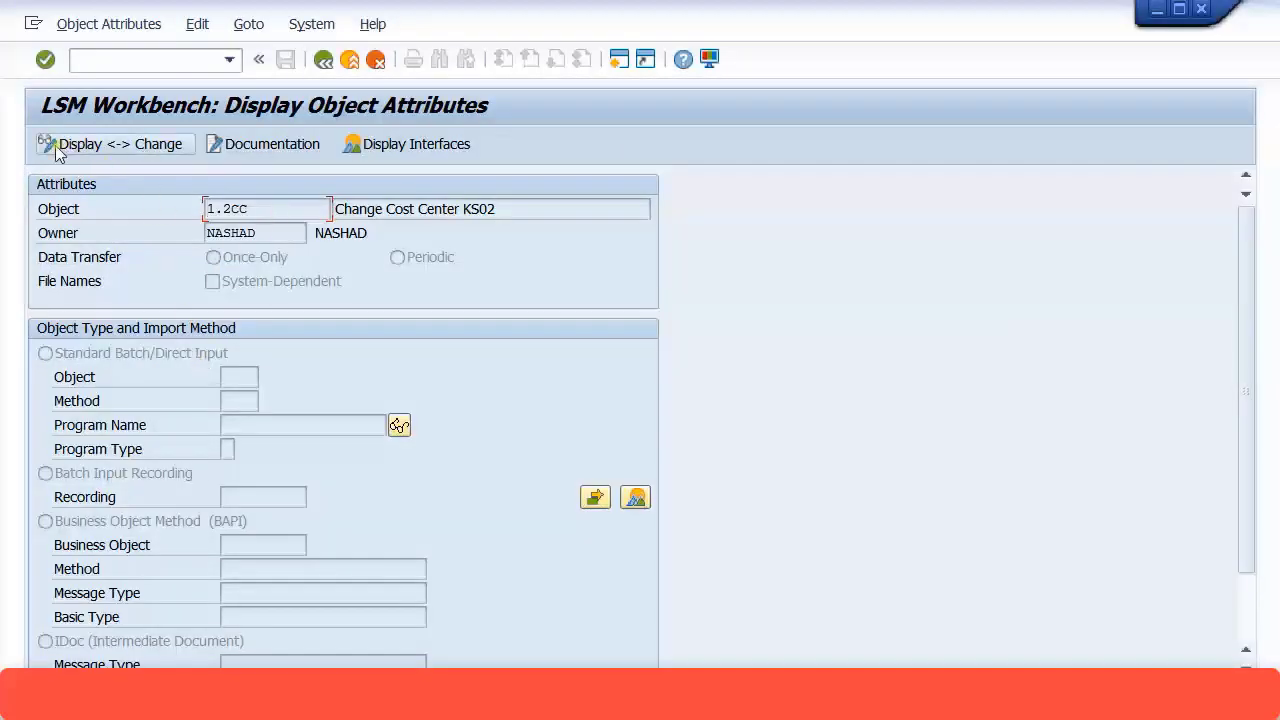
left_click(56, 145)
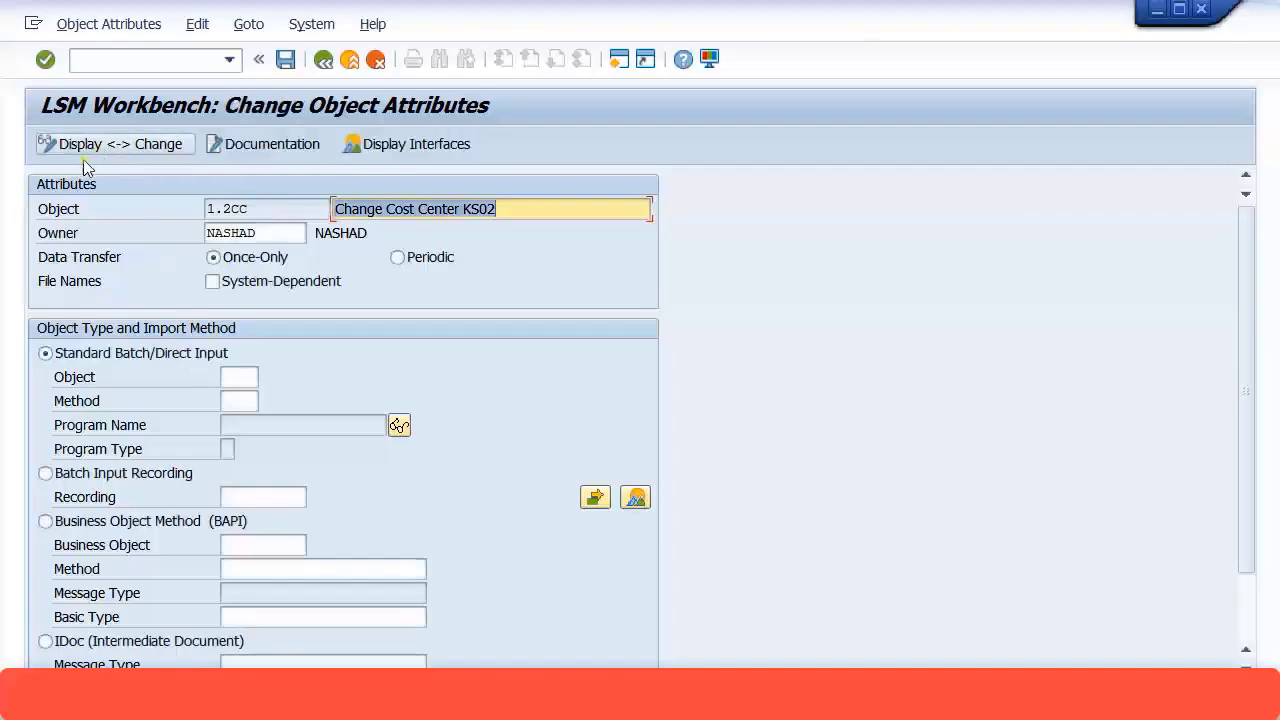
left_click(46, 474)
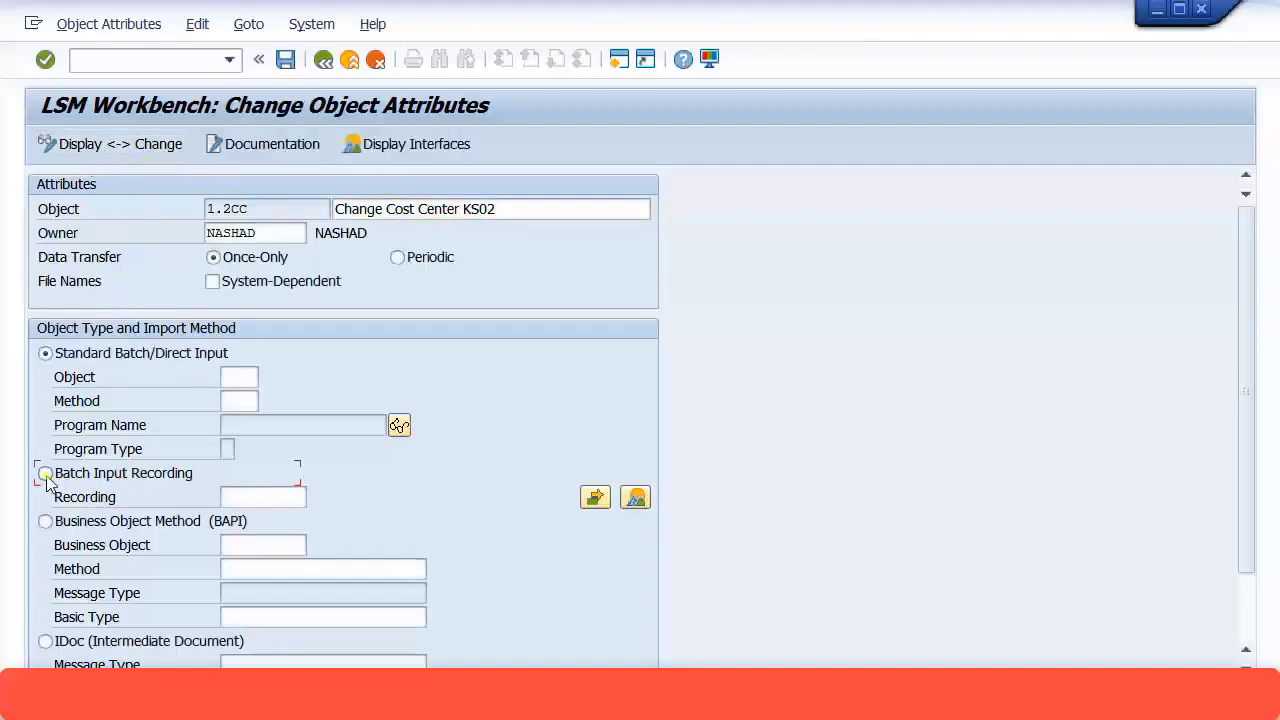
left_click(637, 500)
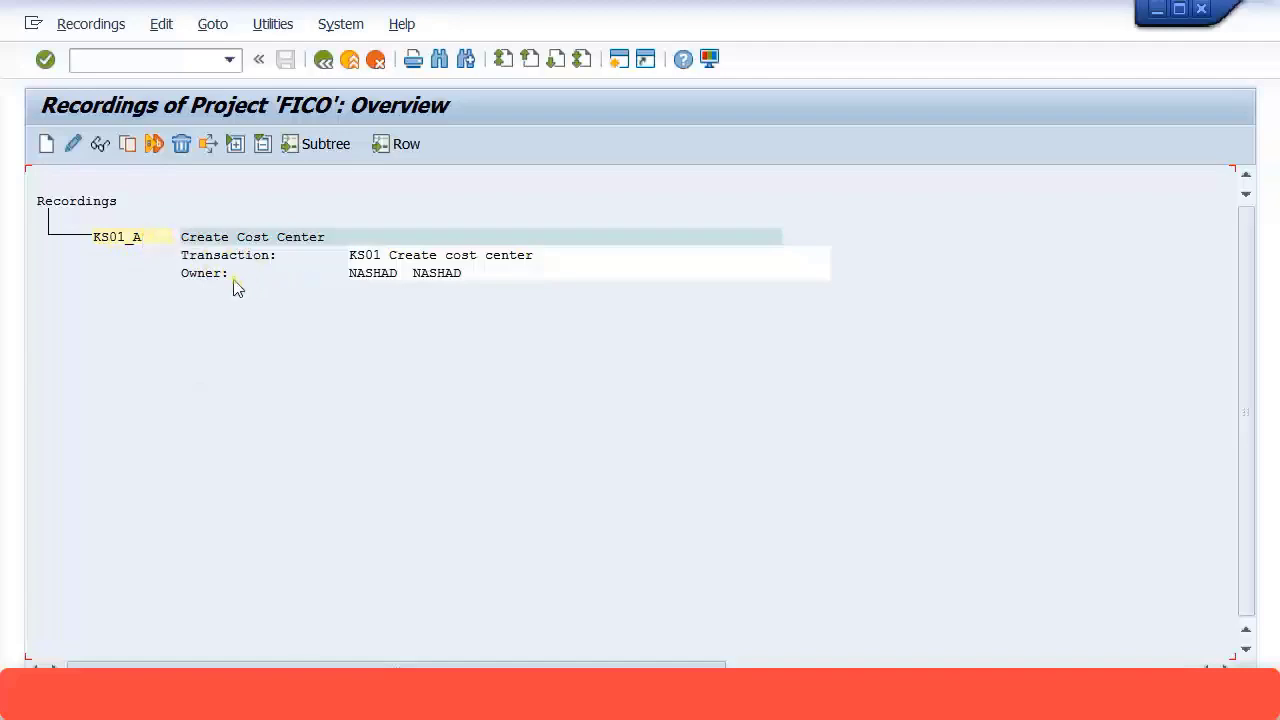
Step: Create recording KS02_A with the description "Change Cost Center" and start it for transaction code KS02
left_click(46, 143)
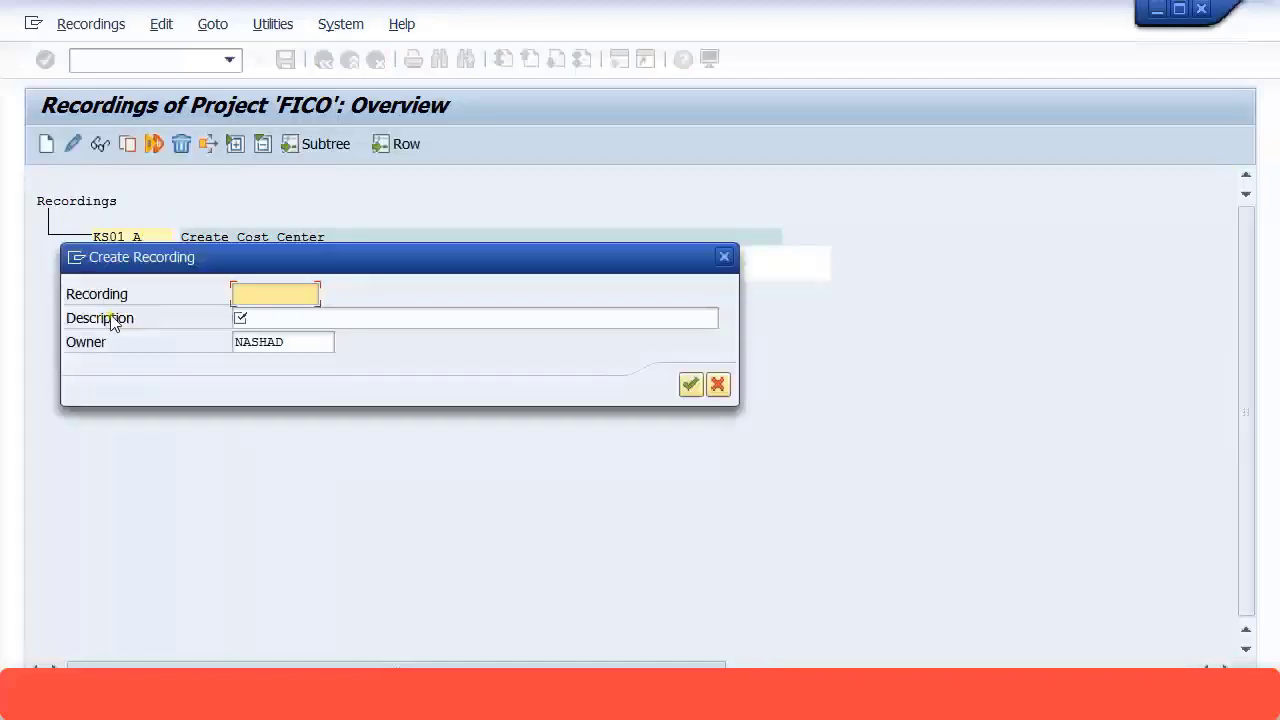
type("KS02")
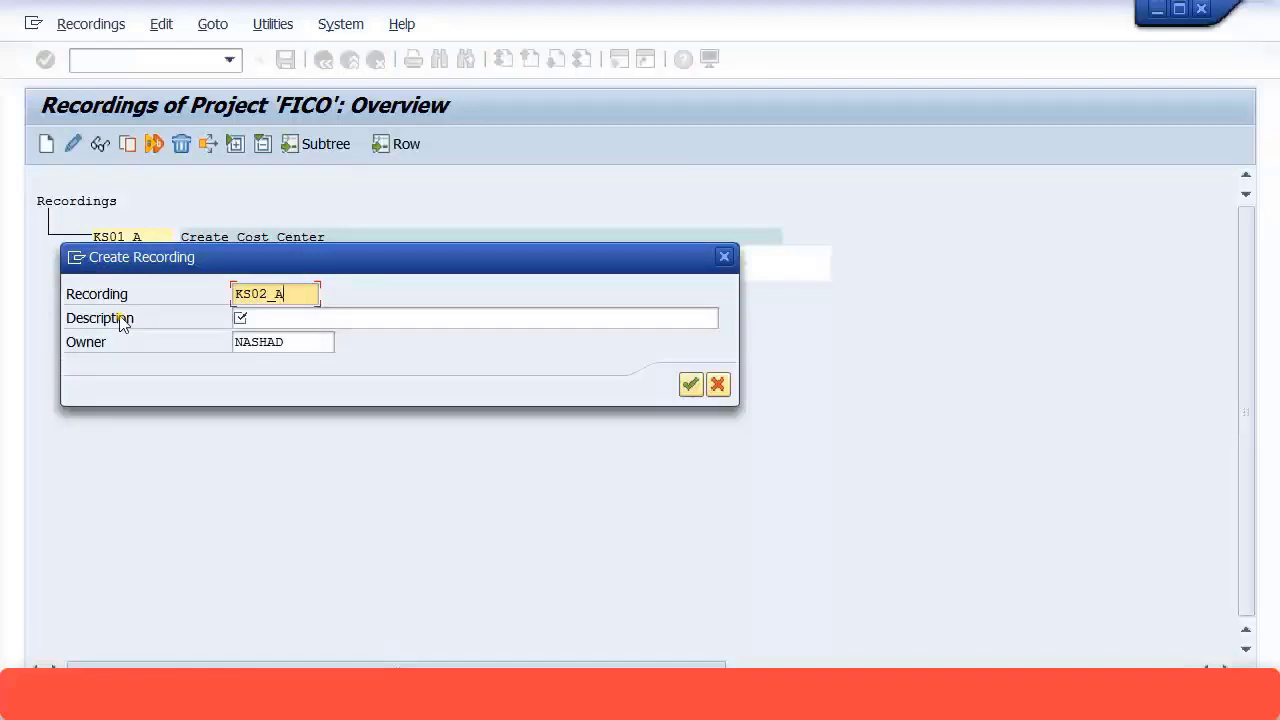
type("_A")
key("Tab")
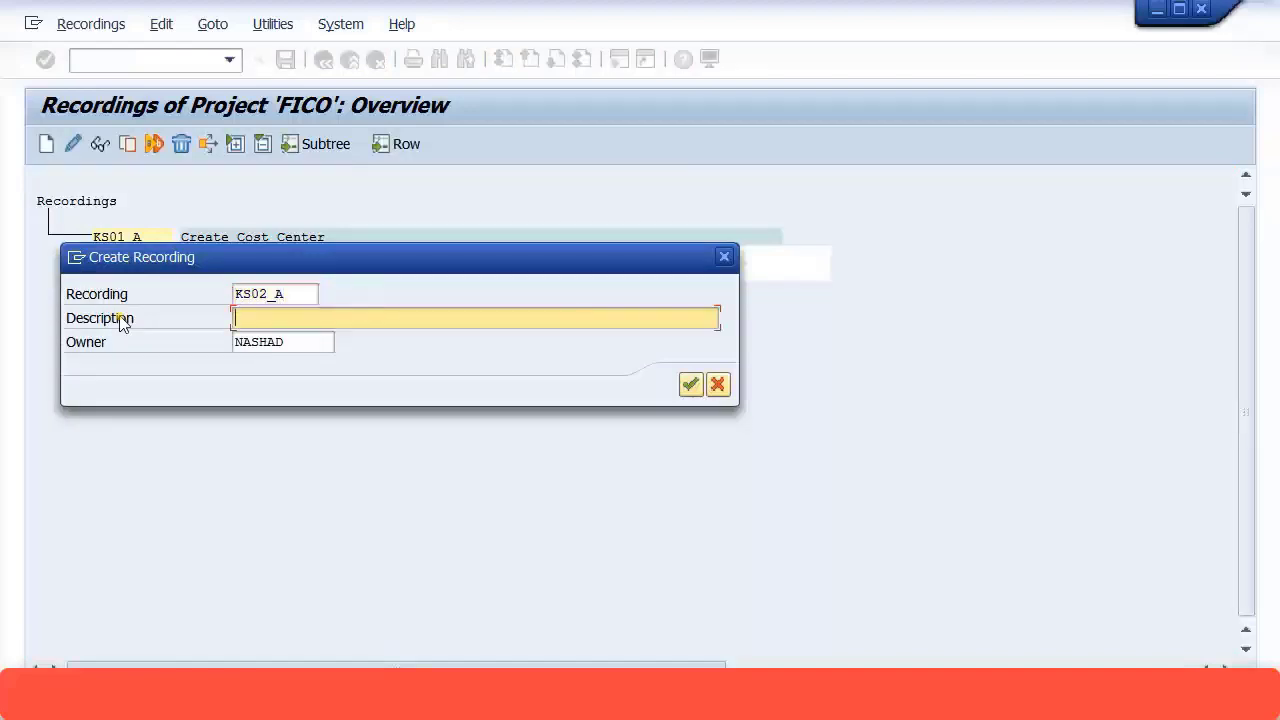
type("Change Cost Center")
left_click(691, 386)
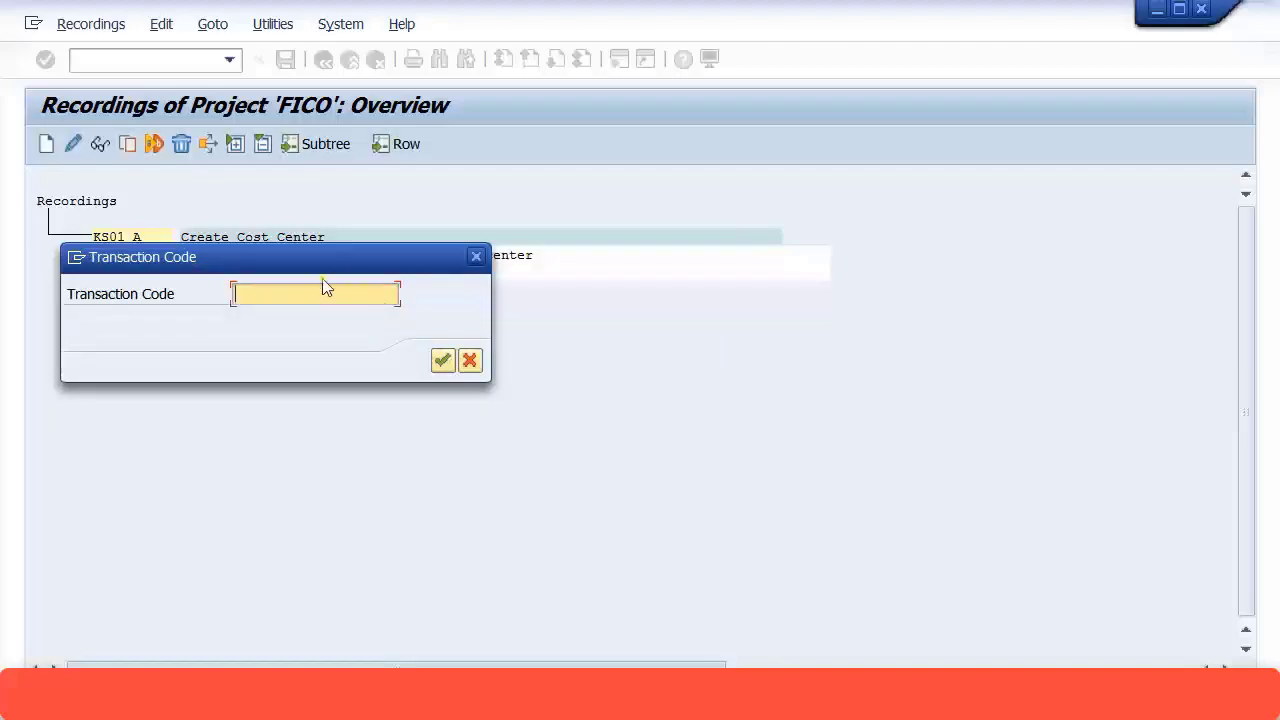
type("KS02")
key("Return")
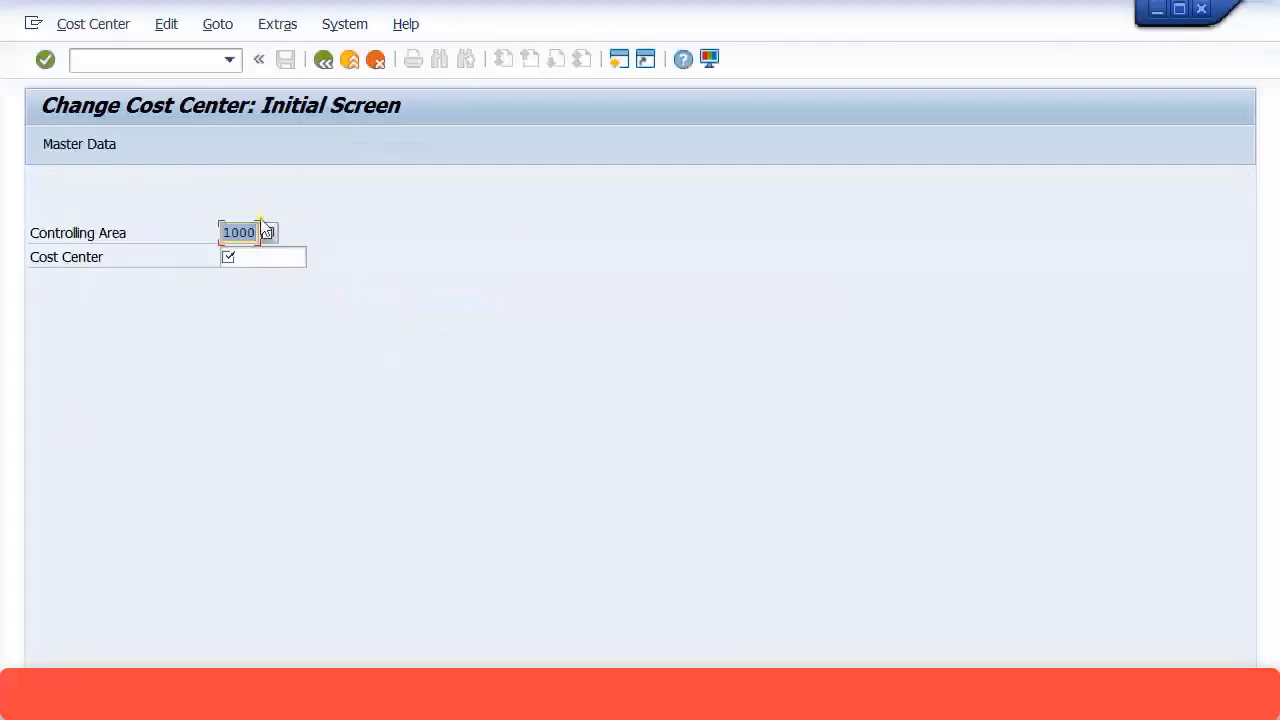
Step: Set the controlling area to ZM00, look up cost center TEST1 in that area, and open its master data
type("Z400")
key("Tab")
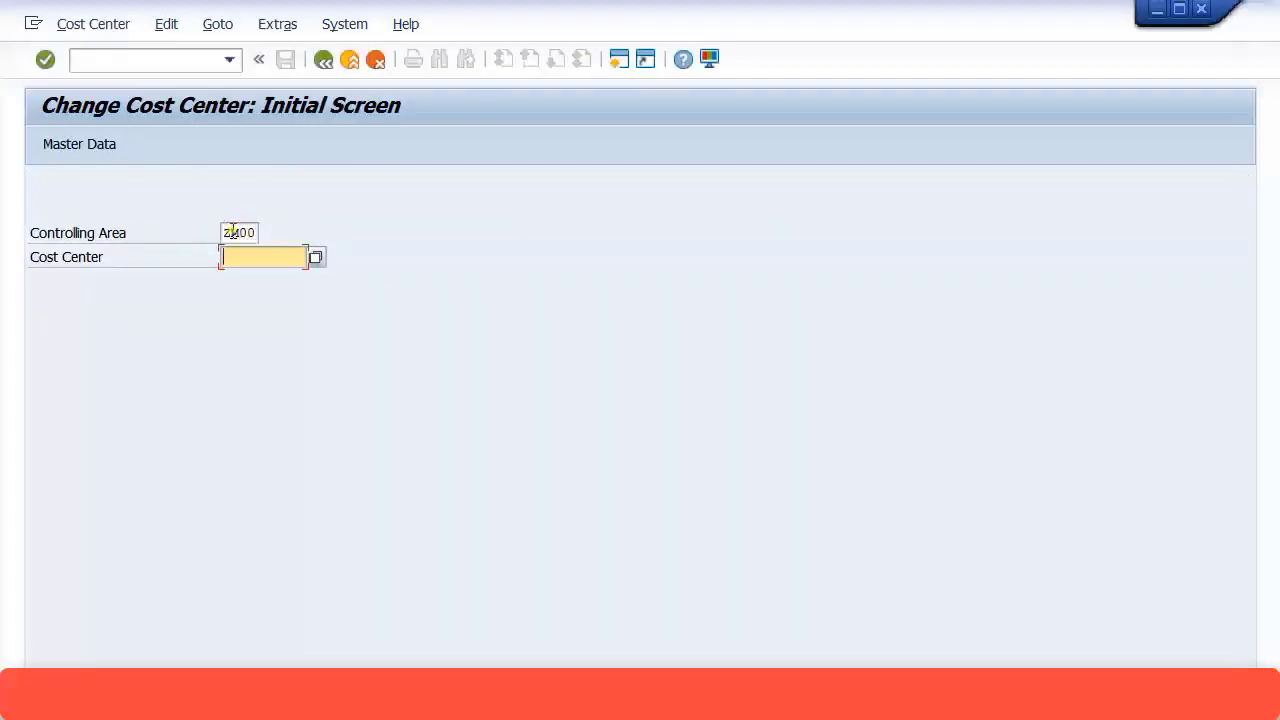
left_click(315, 257)
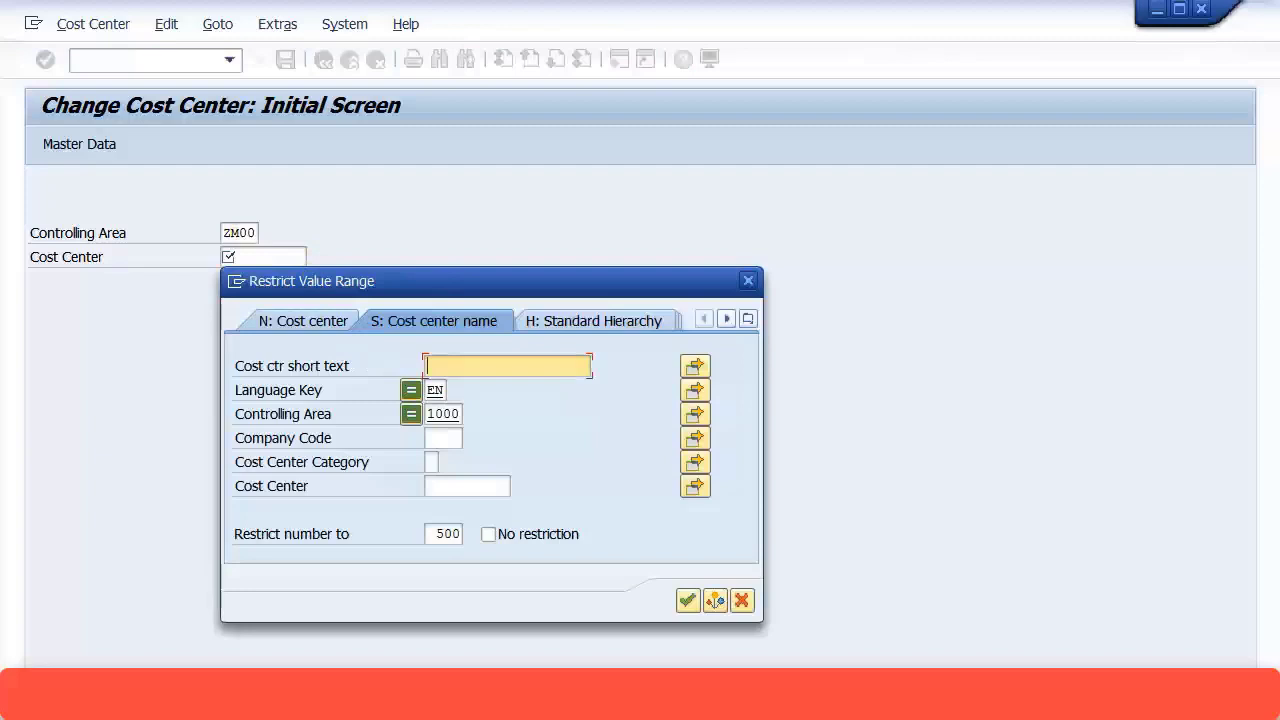
left_click_drag(430, 413, 494, 421)
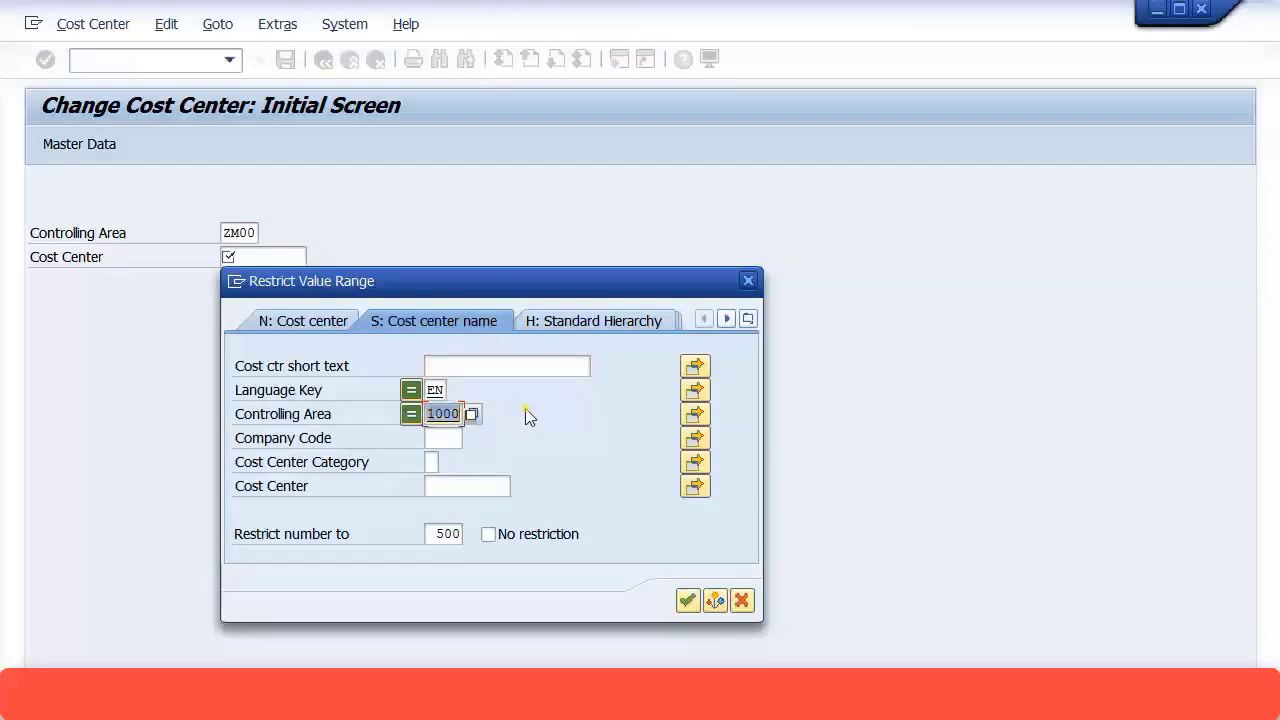
type("ZM00")
key("Return")
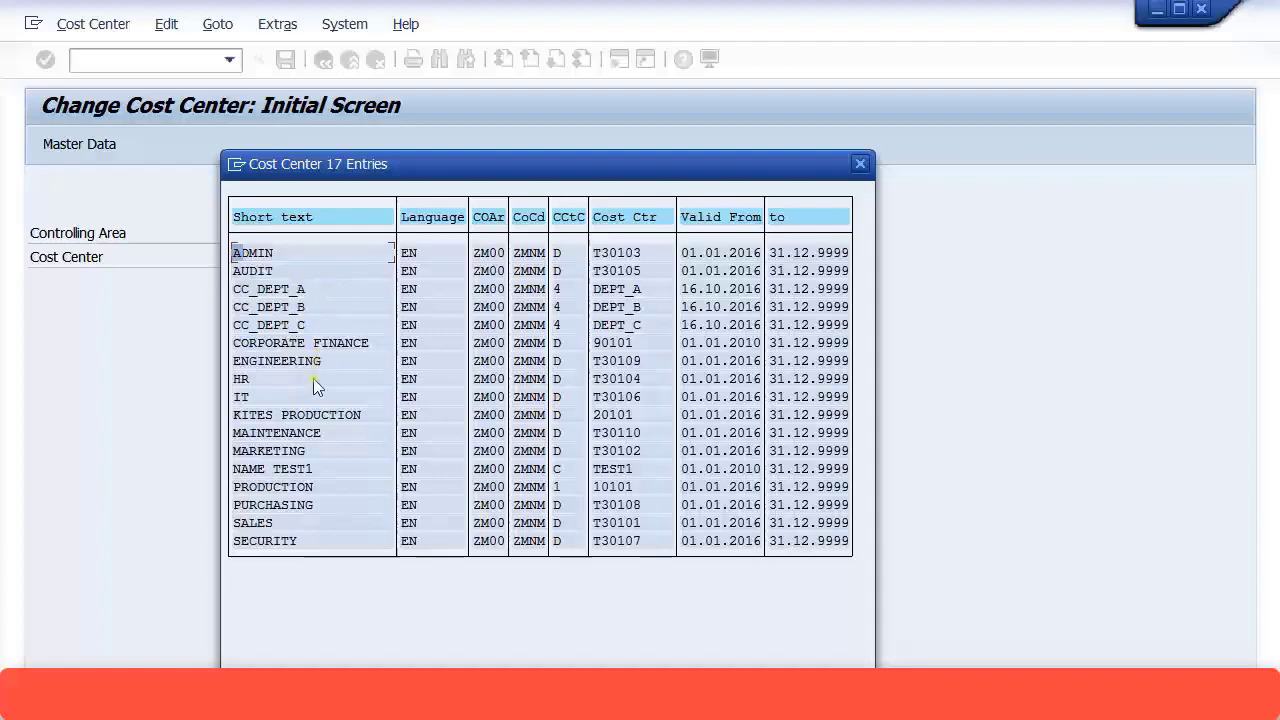
double_click(307, 475)
key("Return")
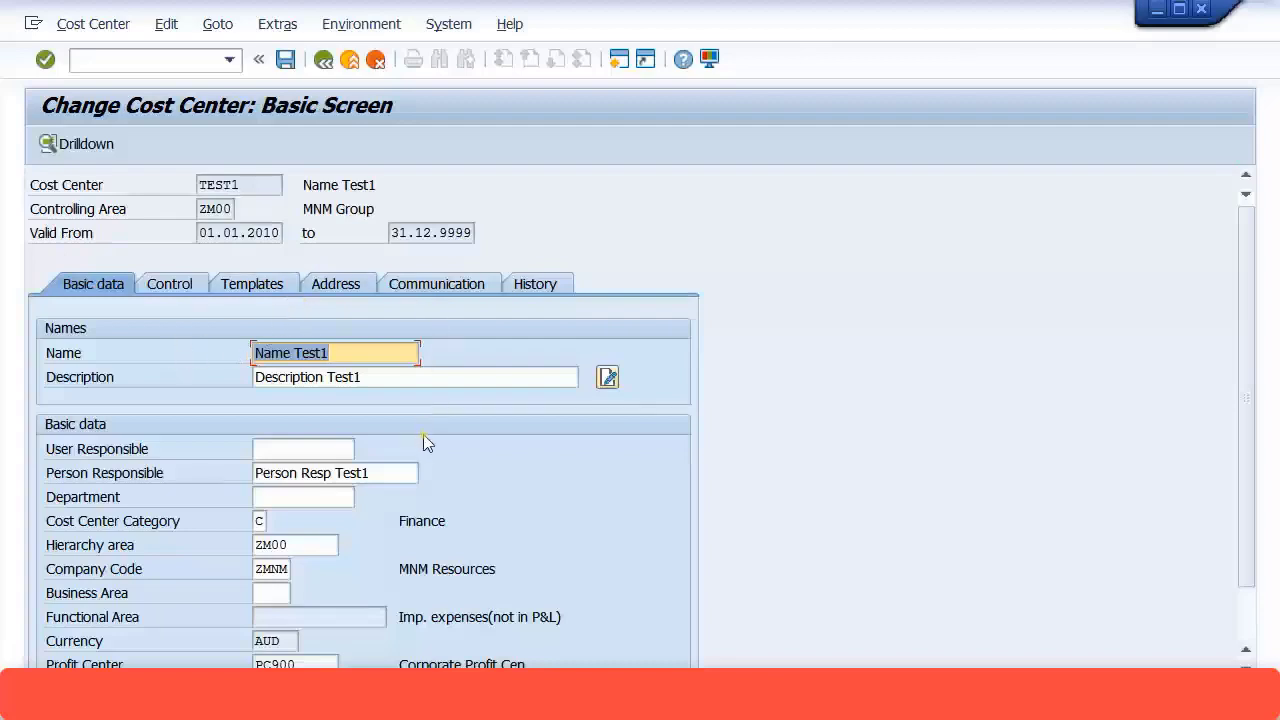
Step: Change the cost center description to "Description Test1 Department", save it, and assign default names to all recorded fields
left_click(399, 378)
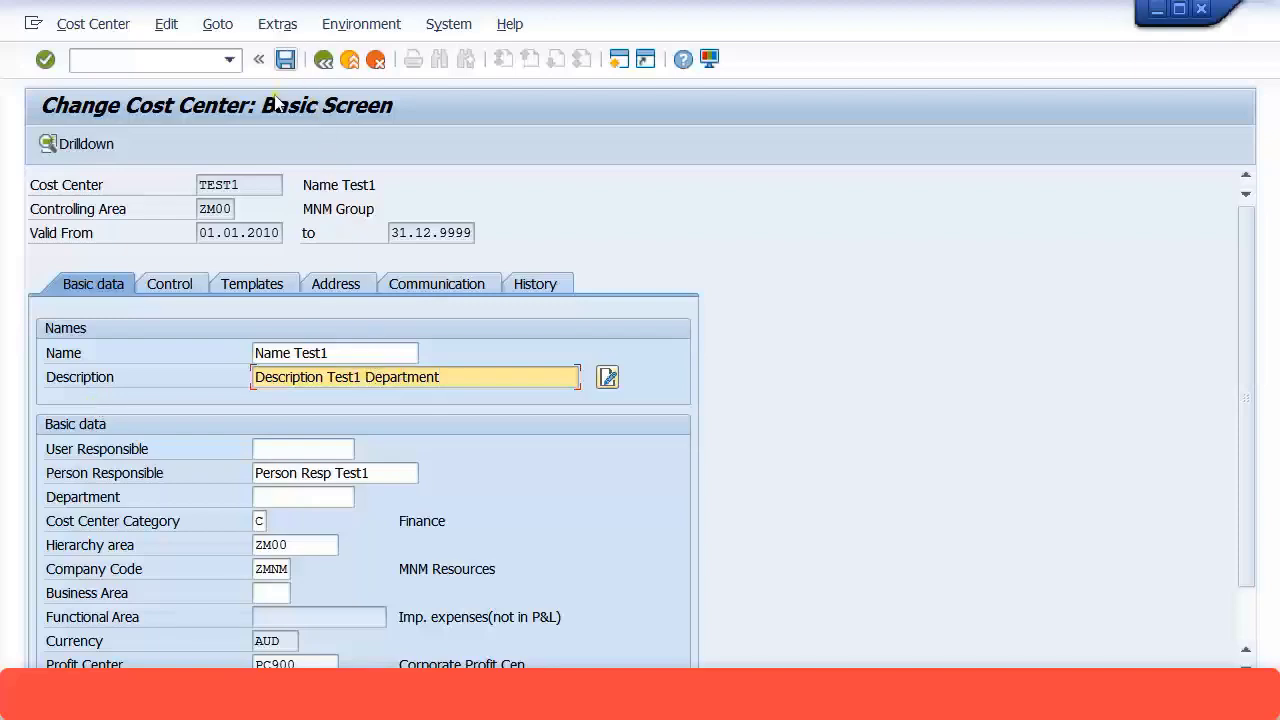
left_click(286, 59)
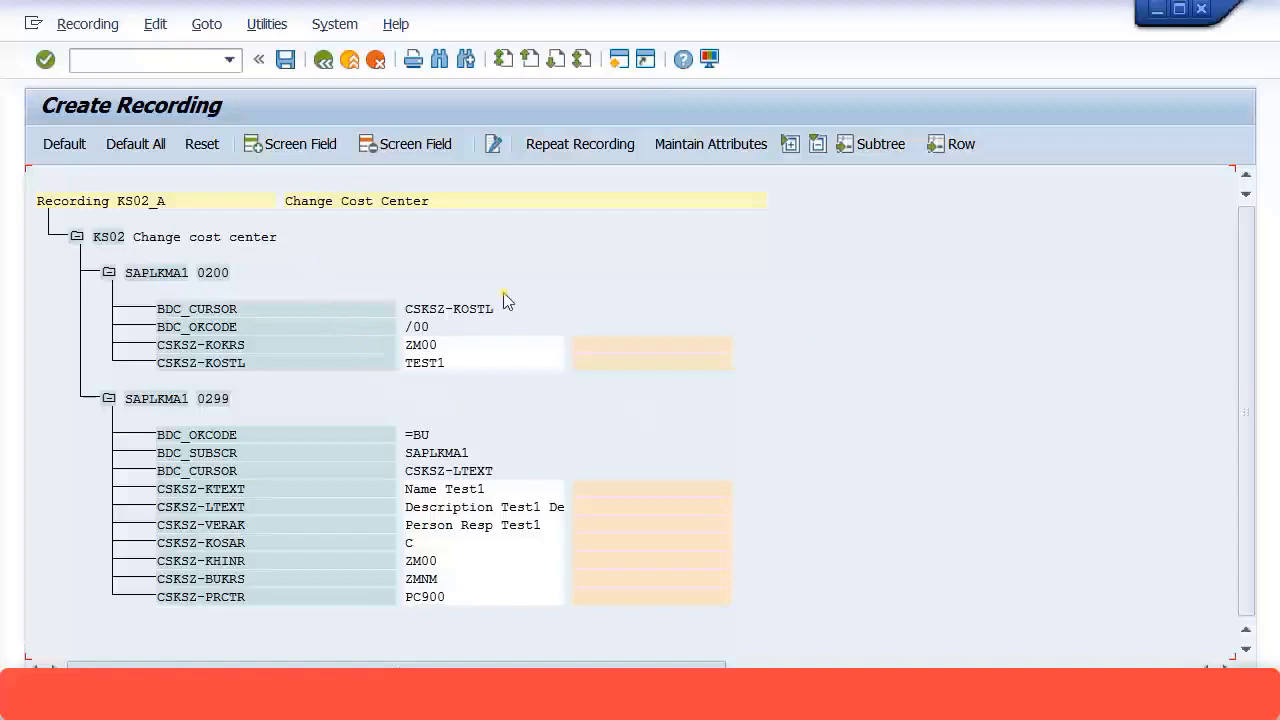
left_click(139, 145)
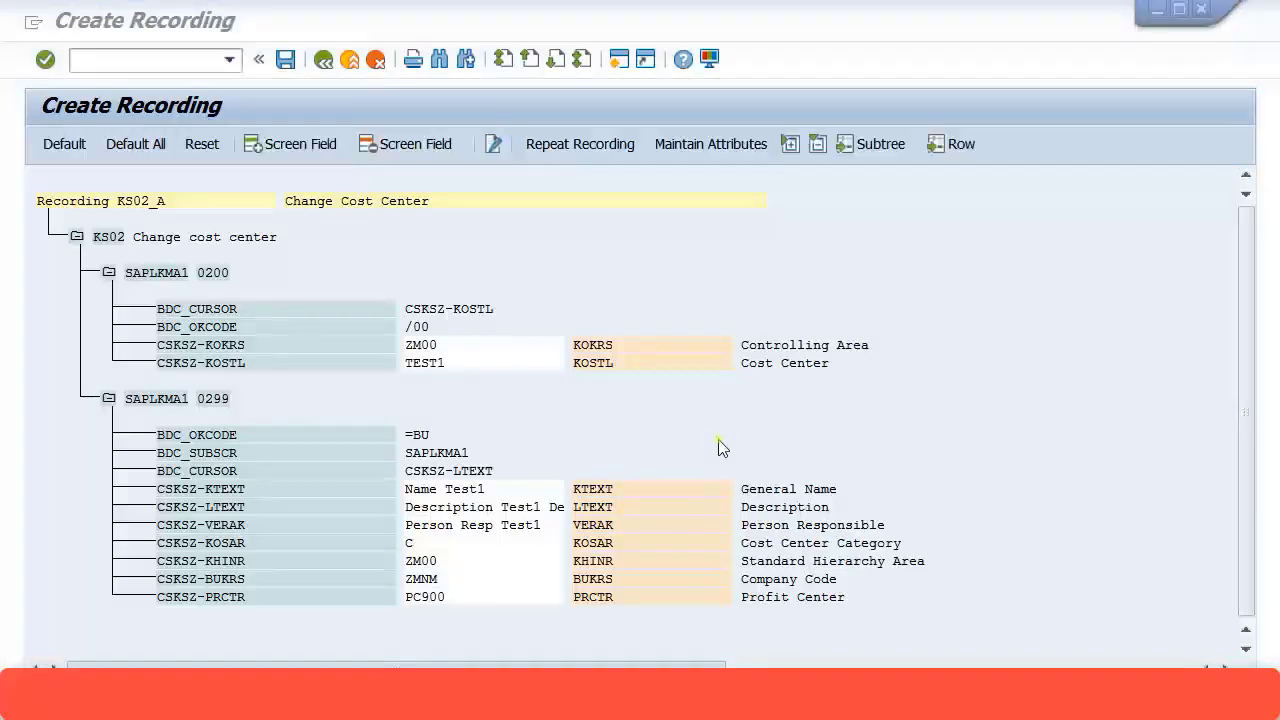
Step: Copy the Cost Center field name KOSTL from the recording into cell A2 of the LSMW KS01 workbook in Excel
left_click(578, 366)
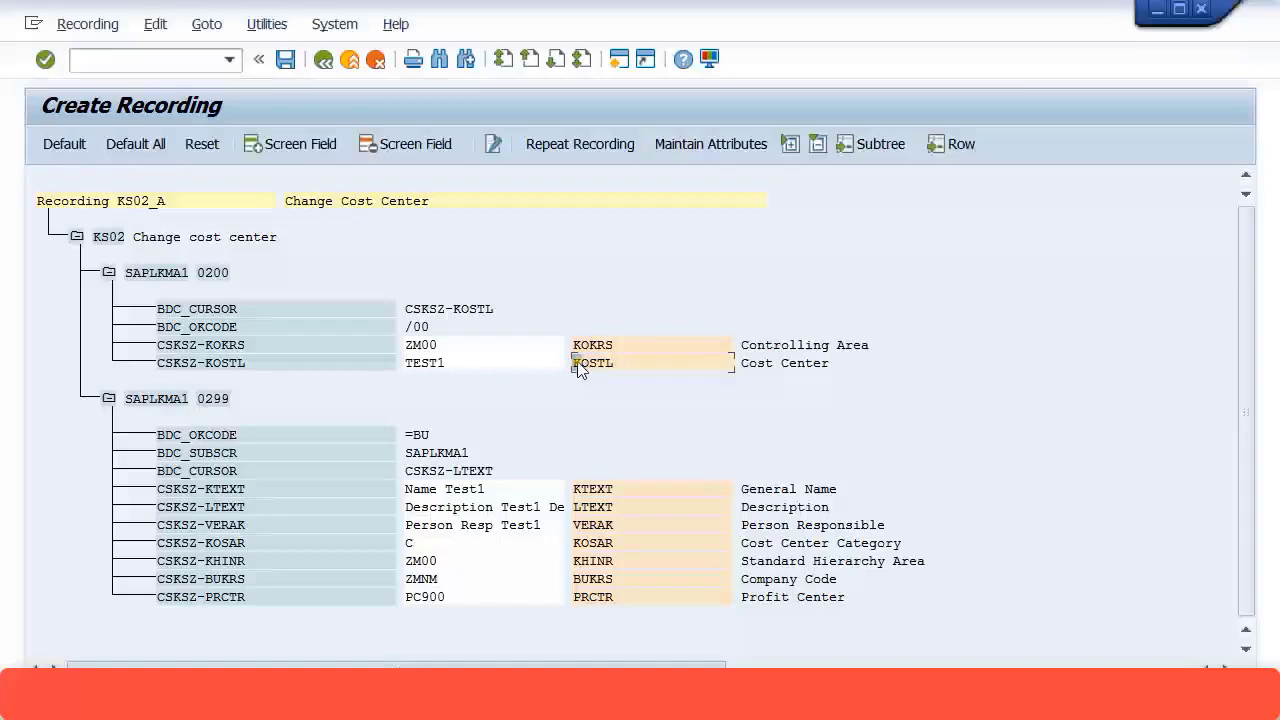
left_click_drag(576, 362, 634, 373)
key("ctrl+c")
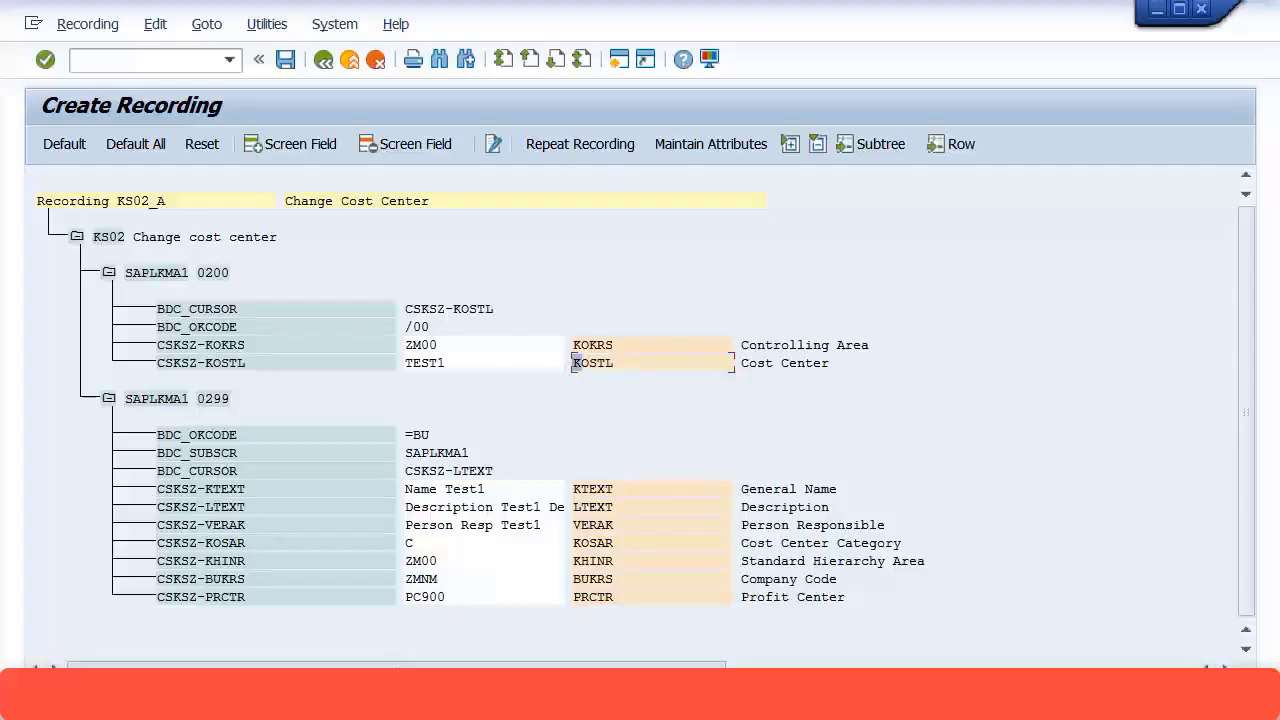
key("alt+Tab")
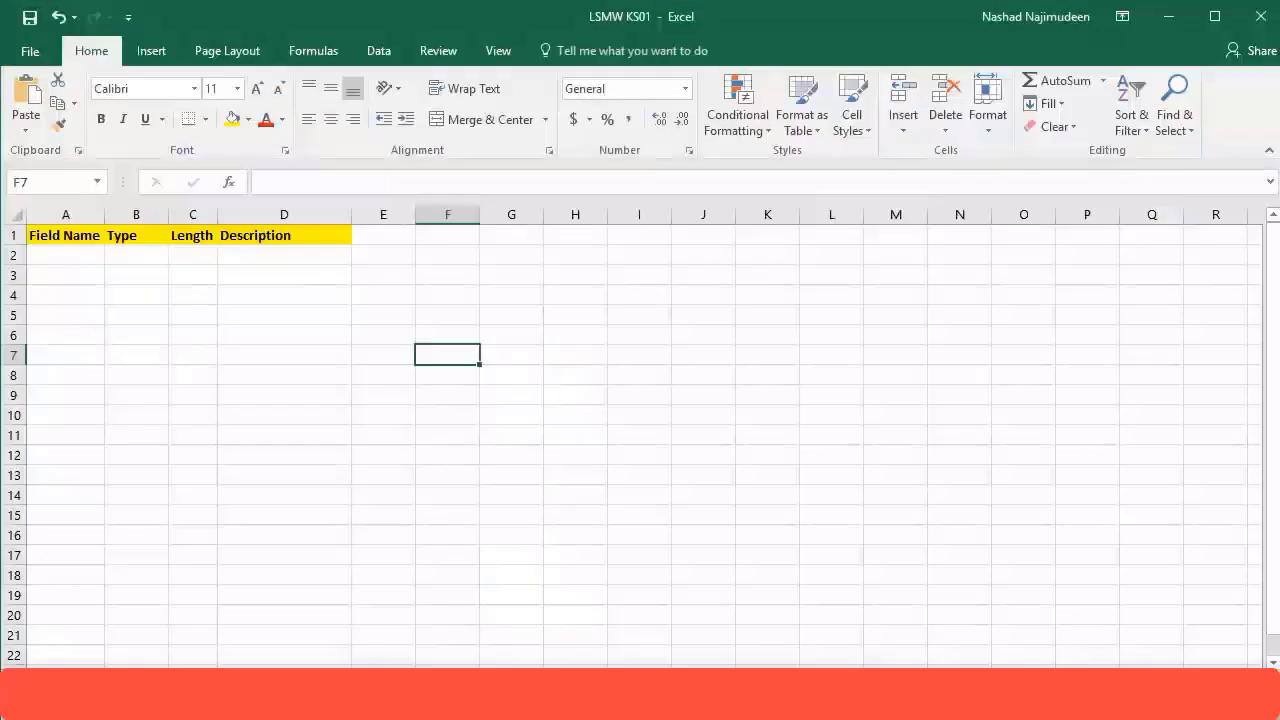
left_click(63, 261)
key("ctrl+v")
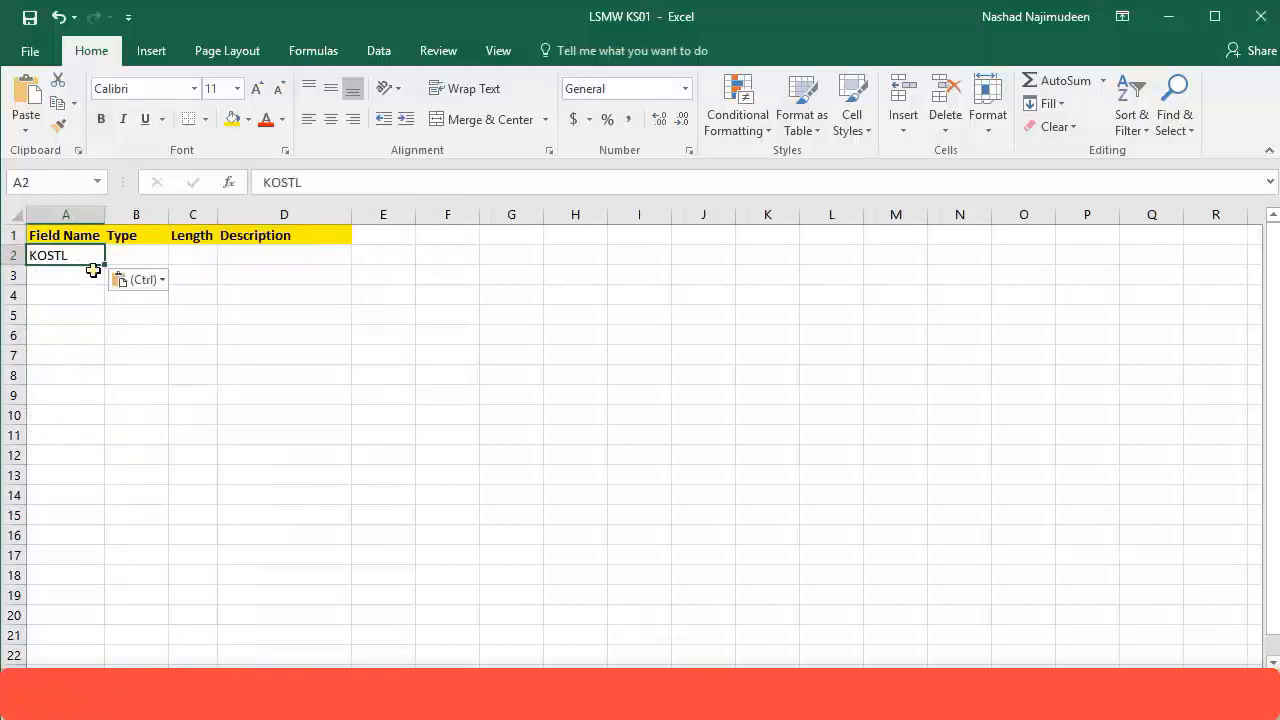
Step: Complete the KOSTL row with type C, length 10 and description "Cost Center", and return to the SAP recording
left_click(131, 255)
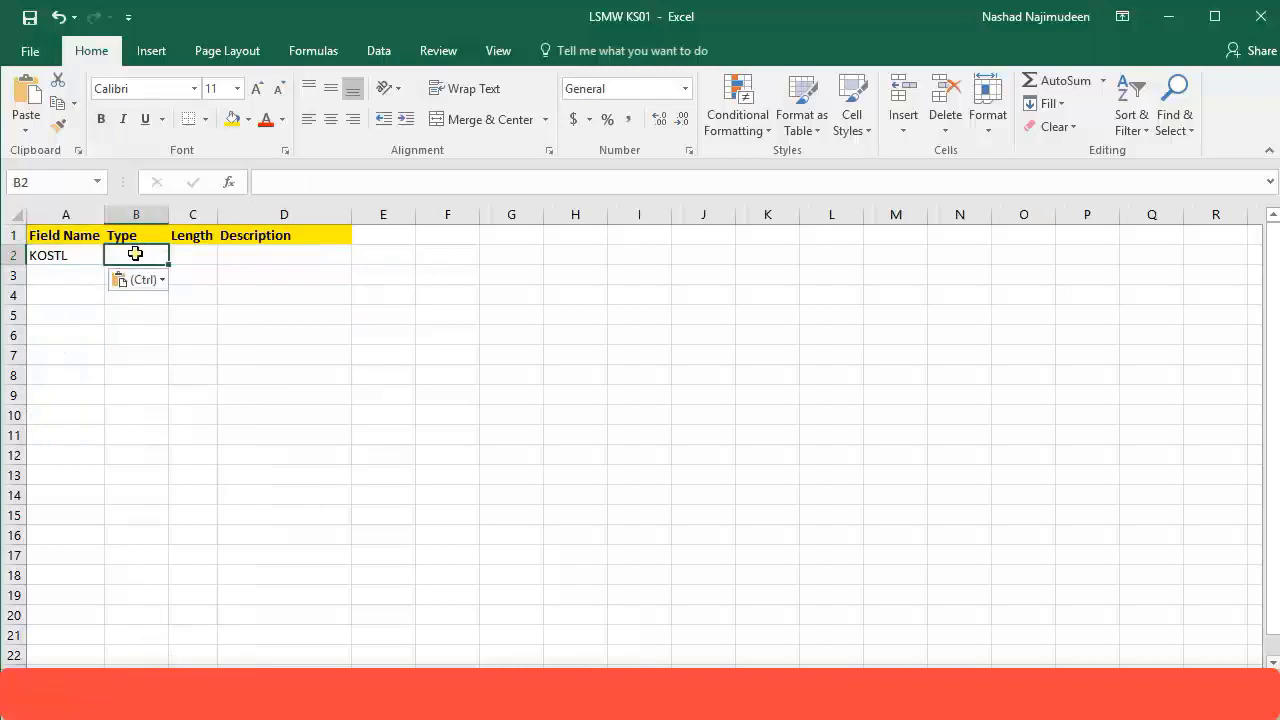
type("C")
left_click(200, 257)
type("10")
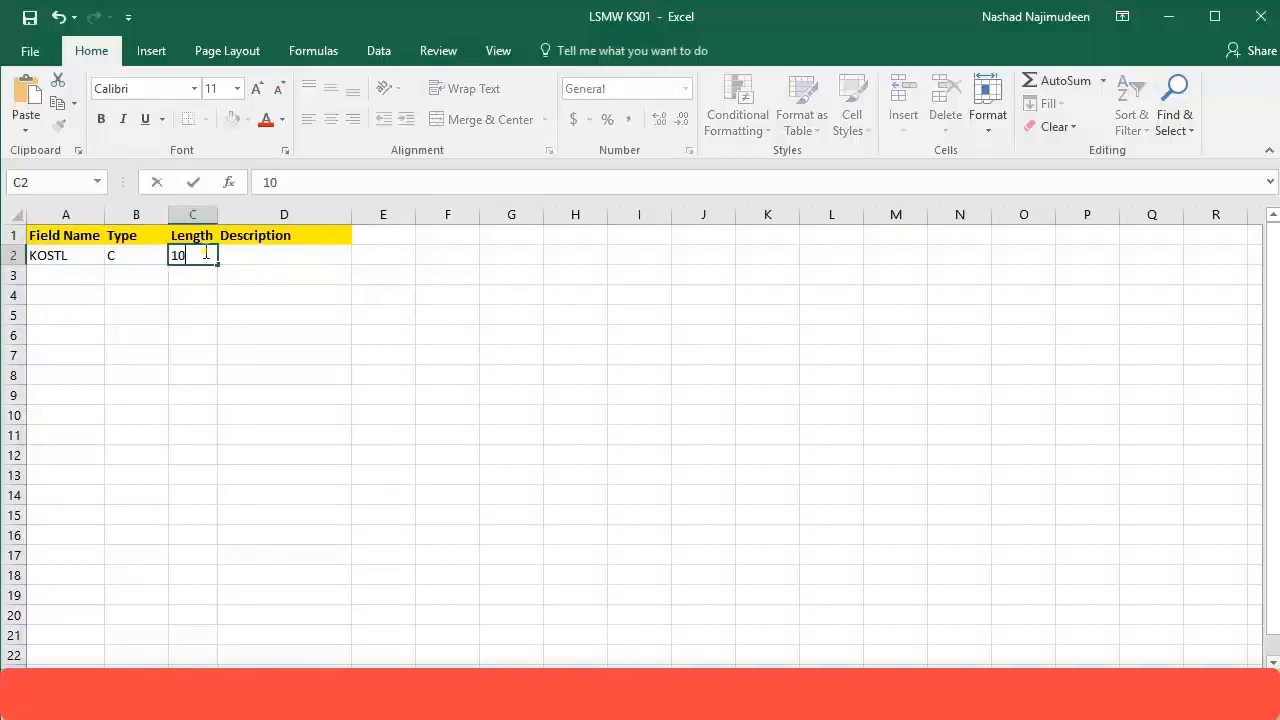
left_click(284, 254)
type("Cost C")
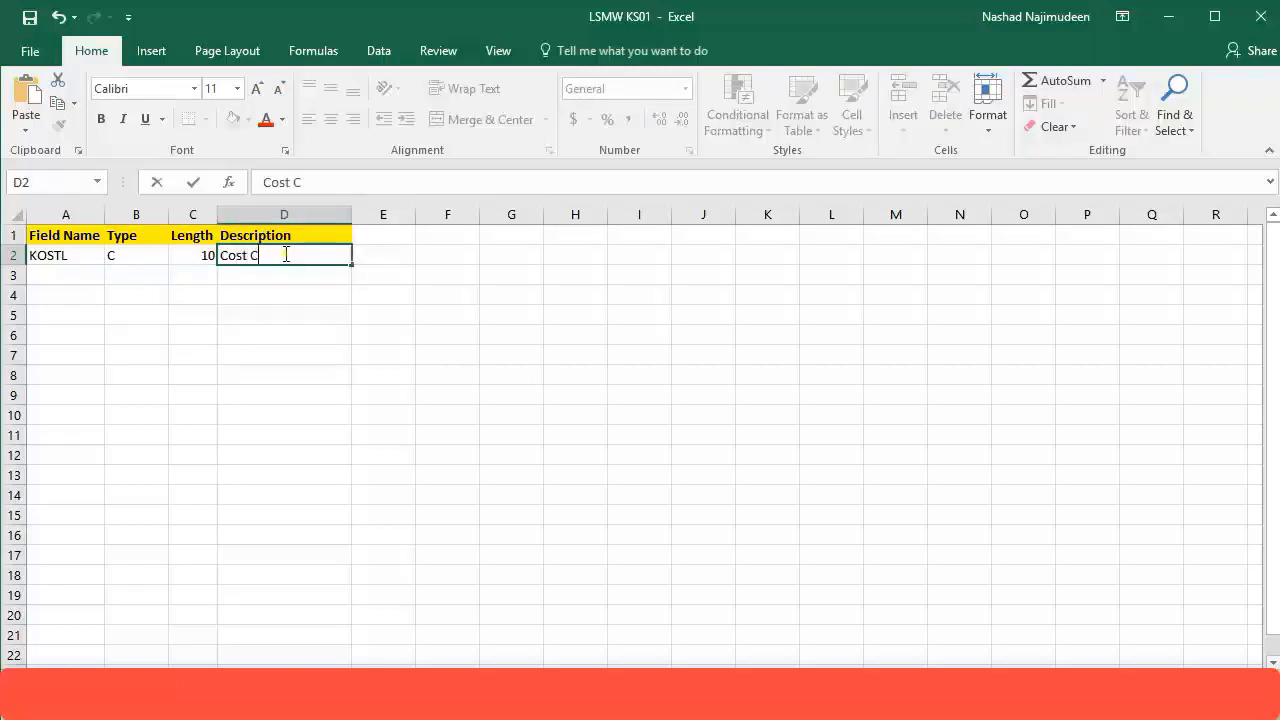
type("enter")
left_click(455, 640)
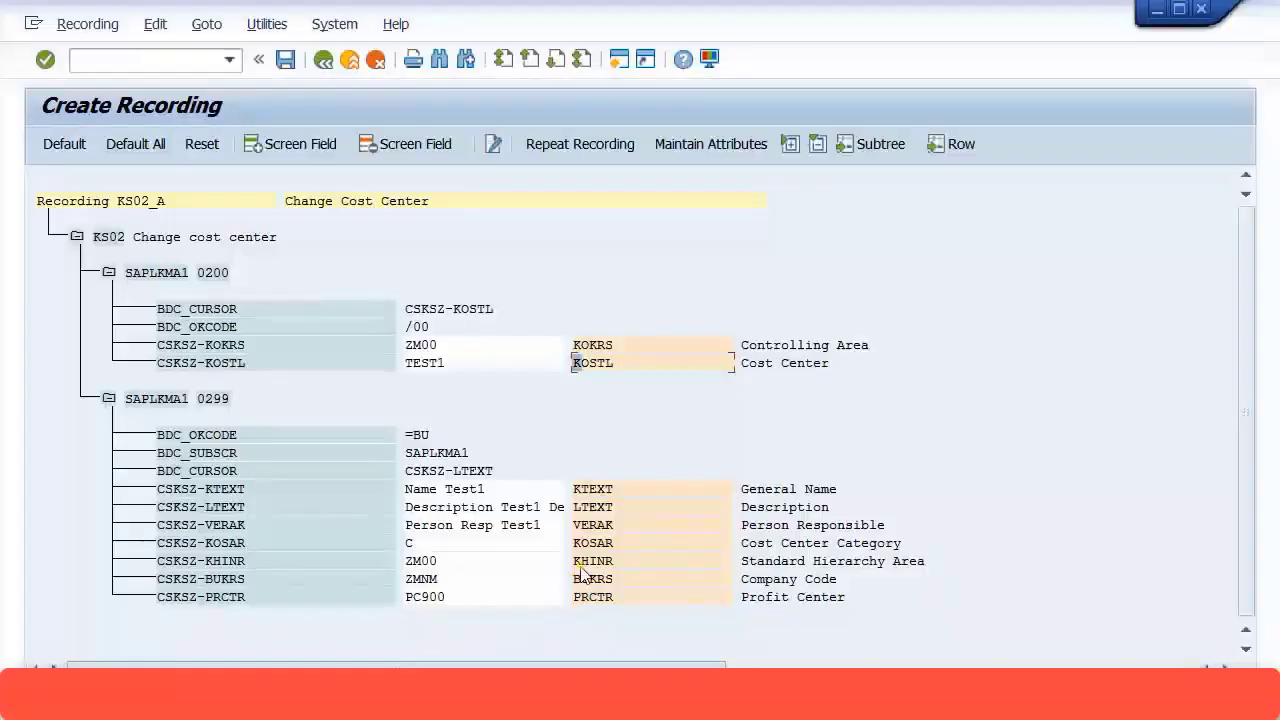